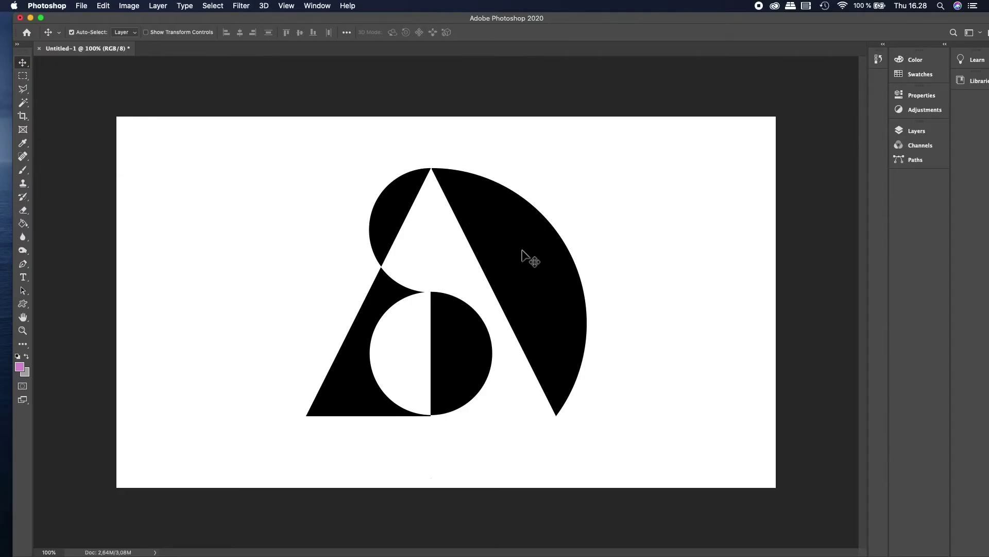
- Hide the white Background layer and nudge the Artwork 110 letter A slightly left
left_click(922, 131)
left_click(774, 202)
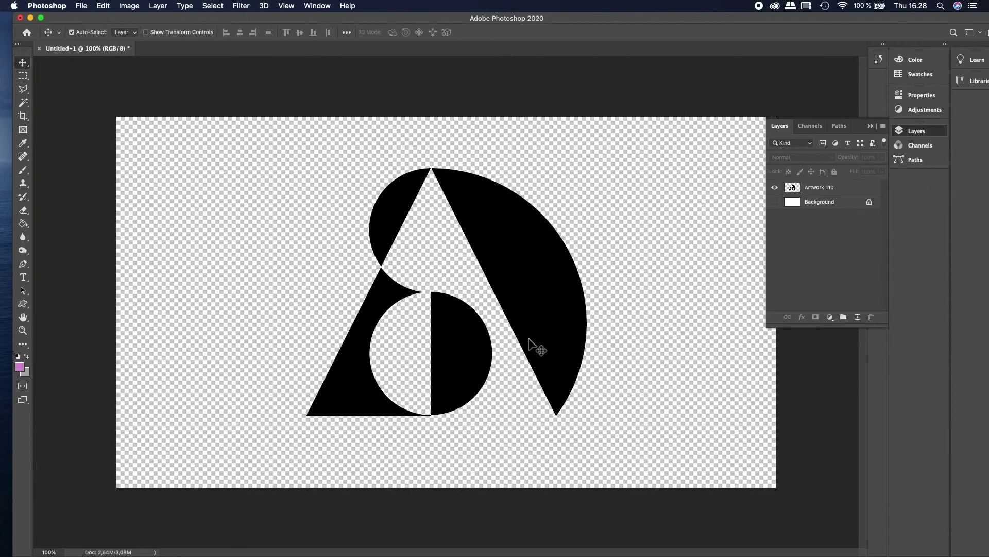
mouse_move(554, 329)
left_mouse_down()
mouse_move(551, 340)
mouse_move(542, 314)
left_mouse_up()
- Switch to the 3D workspace and choose 3D Extrusion for the selected Artwork 110 layer
left_click(870, 127)
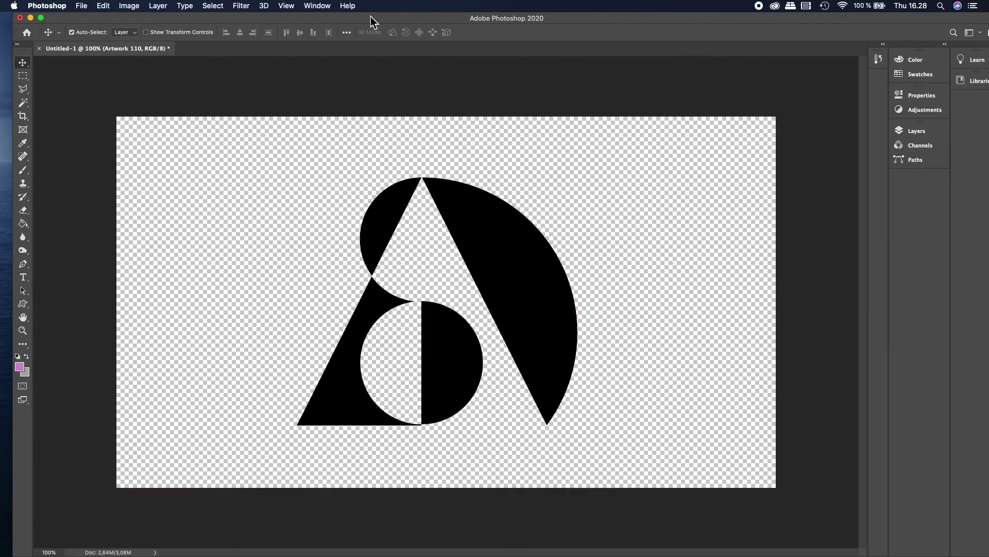
left_click(316, 5)
mouse_move(336, 29)
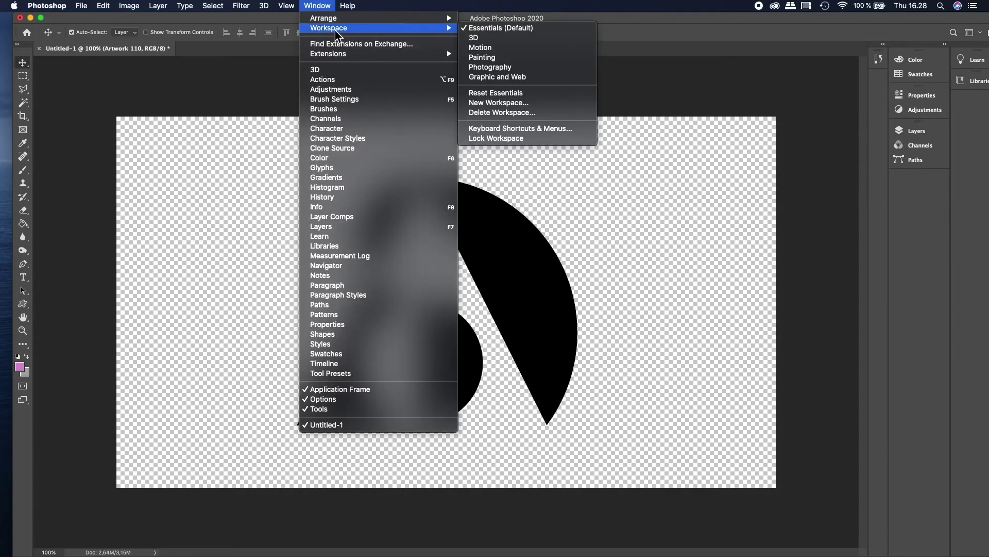
left_click(542, 39)
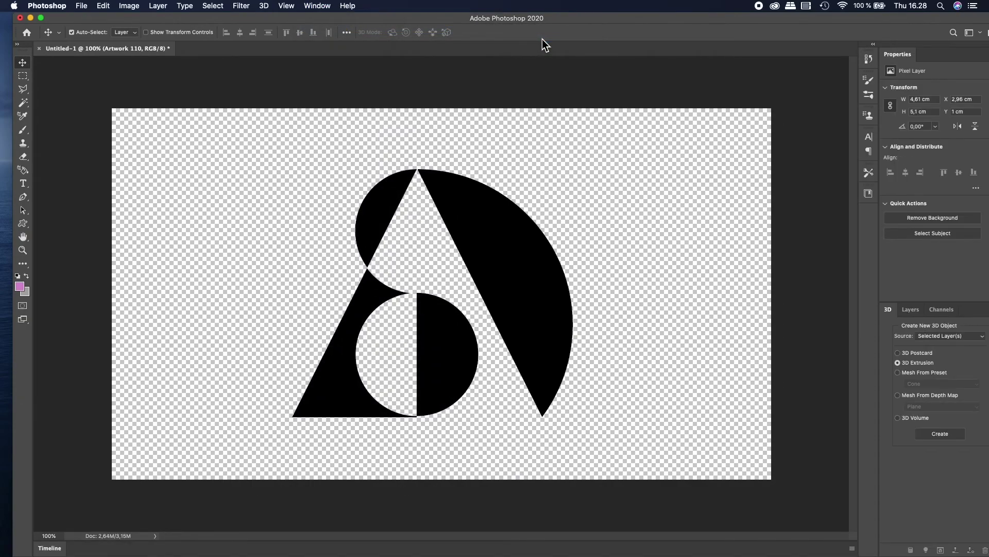
left_click_drag(701, 17, 661, 15)
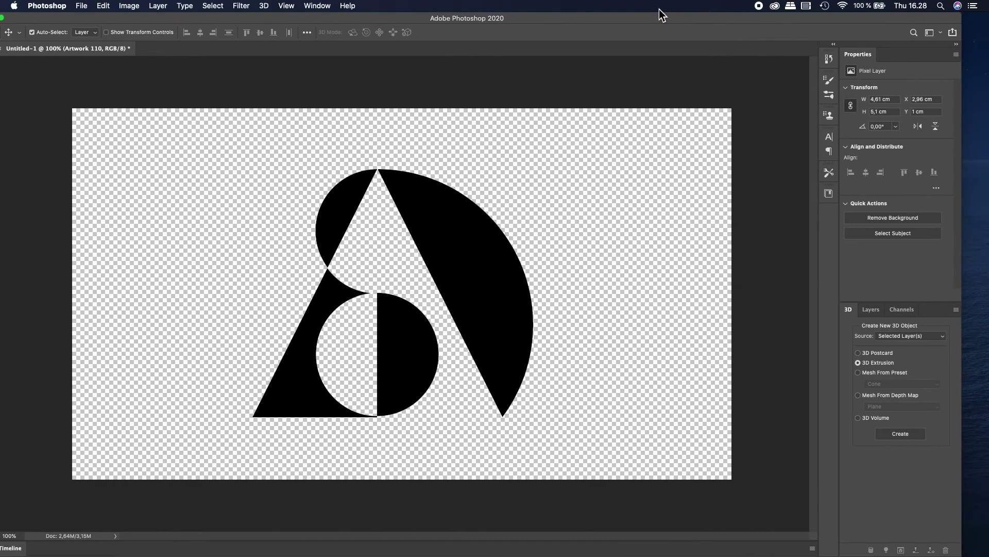
left_click(861, 363)
- Create the 3D extrusion, angle the letter to show its sides, and set depth to 2,03 cm
left_click(905, 436)
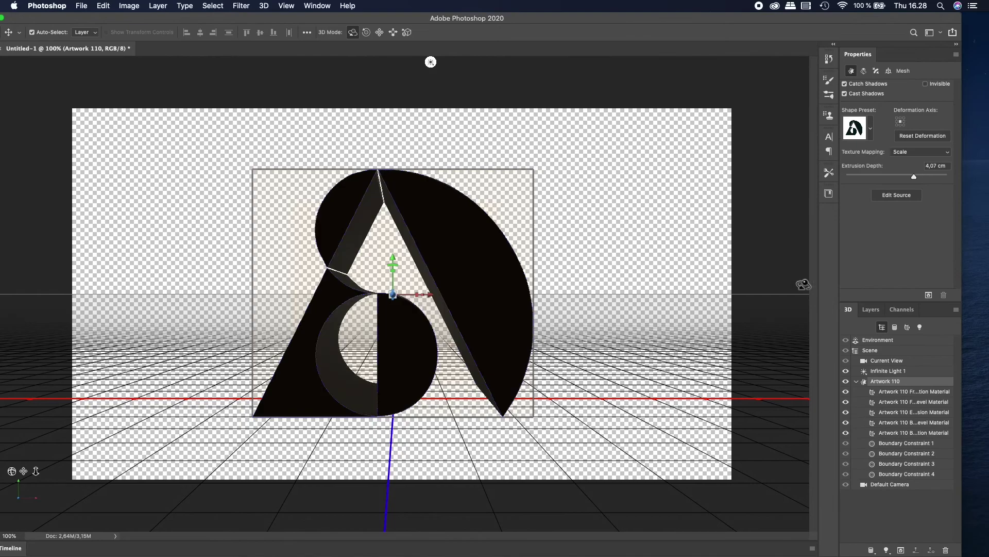
left_click_drag(618, 24, 630, 22)
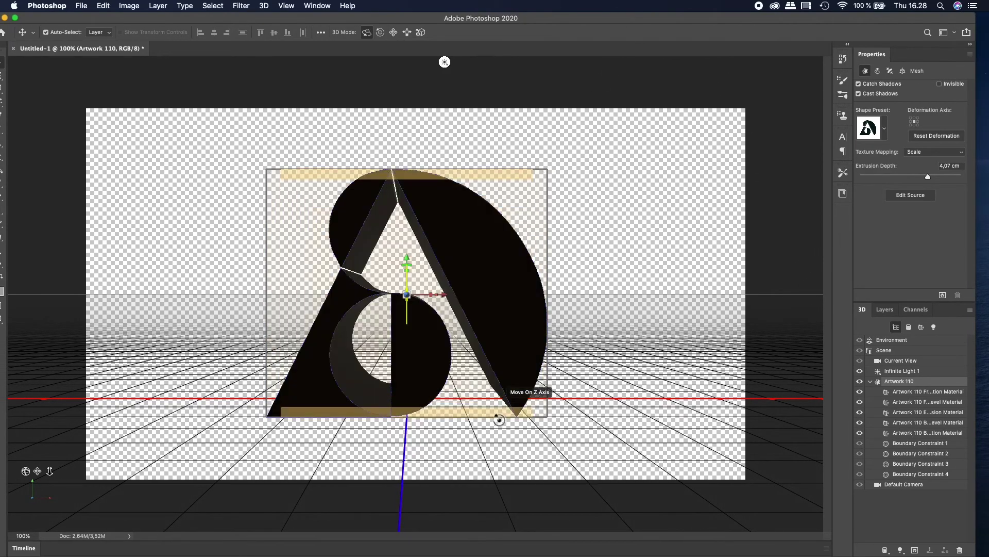
left_click_drag(427, 446, 320, 446)
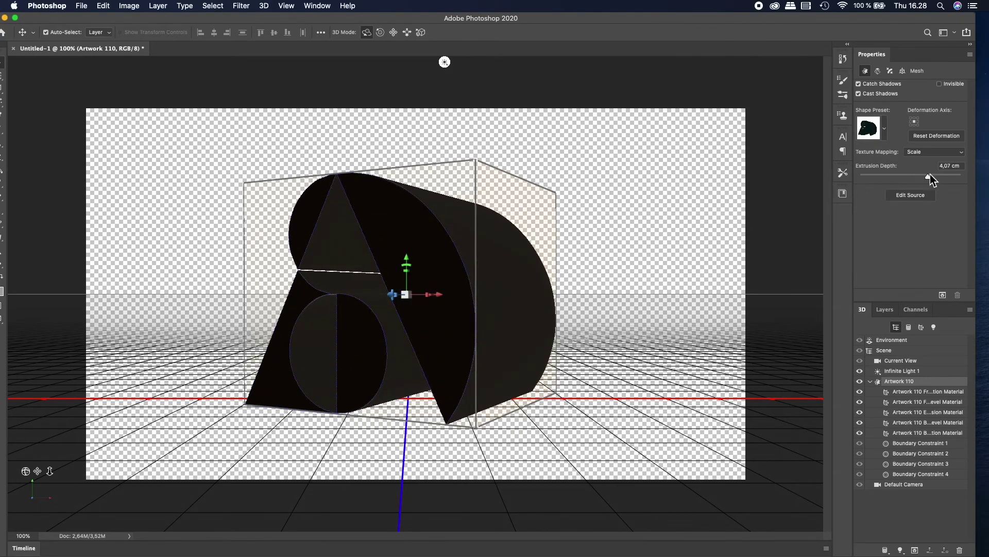
left_click_drag(929, 177, 895, 176)
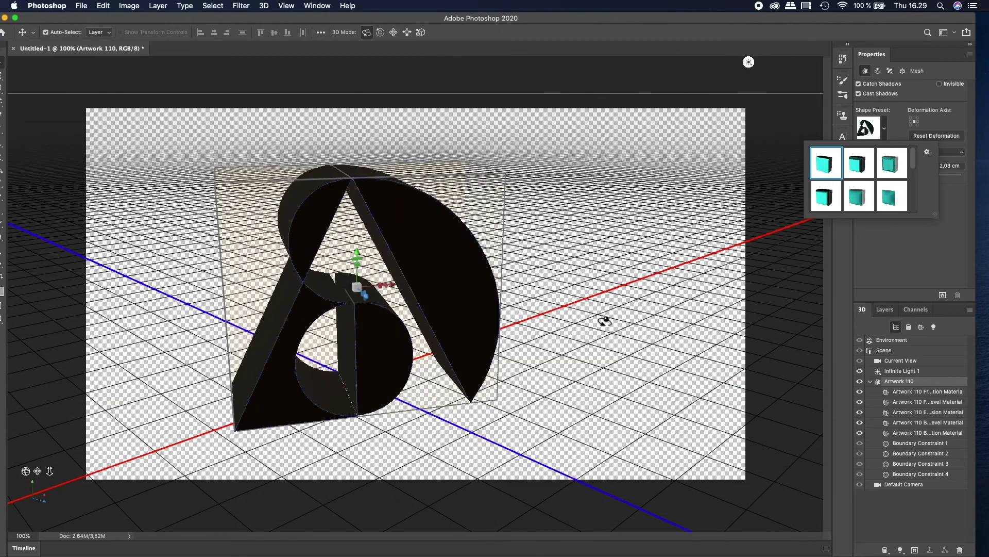
mouse_move(541, 393)
left_mouse_down()
mouse_move(474, 410)
mouse_move(453, 381)
mouse_move(428, 385)
mouse_move(589, 346)
mouse_move(585, 378)
mouse_move(510, 394)
mouse_move(532, 388)
left_mouse_up()
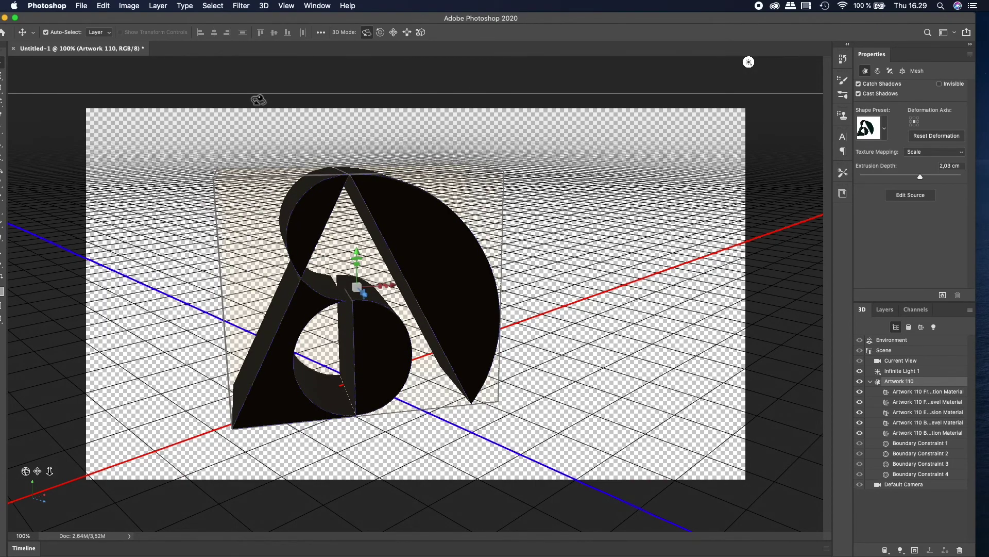
left_click(264, 6)
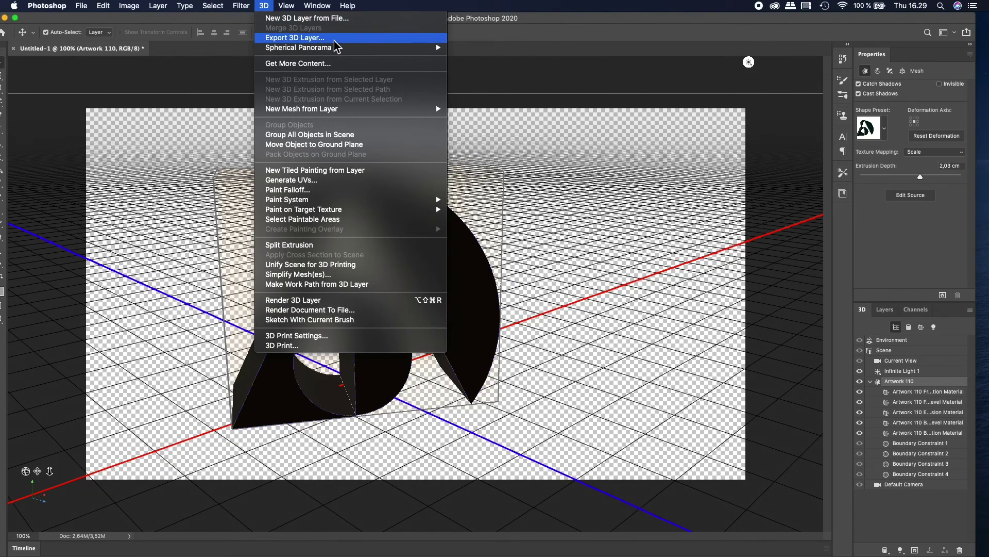
- Export the 3D layer in Wavefront|OBJ format and clear the default file name in Save As
left_click(298, 40)
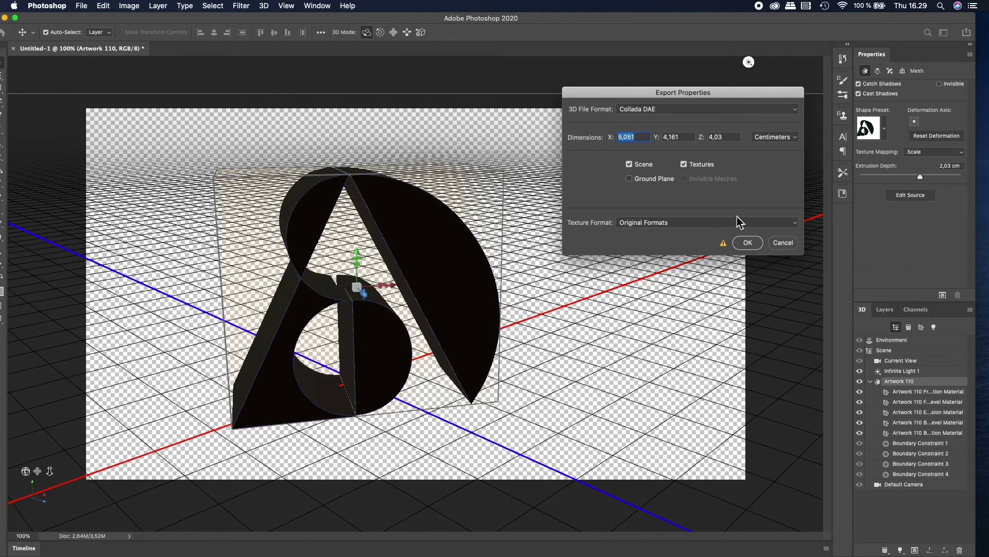
left_click(767, 109)
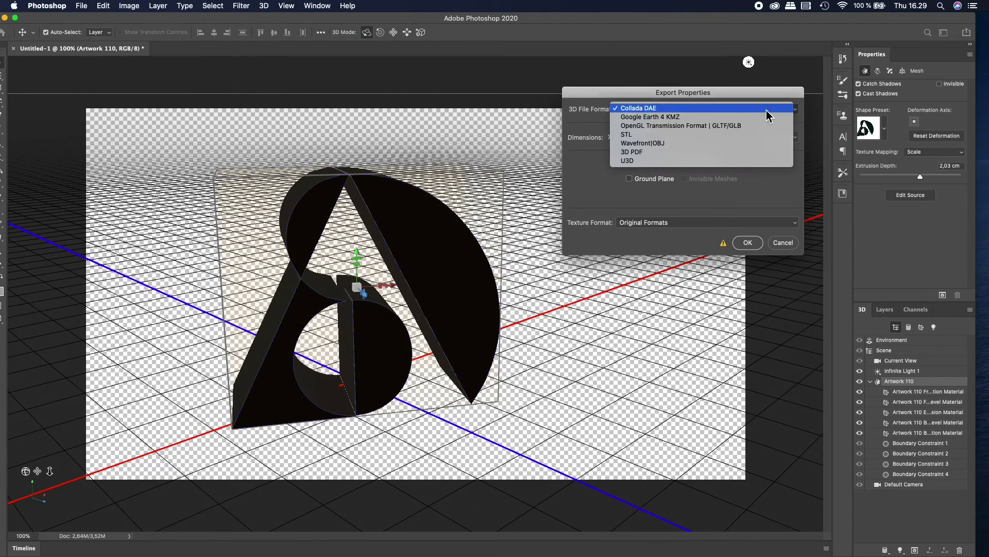
left_click(735, 144)
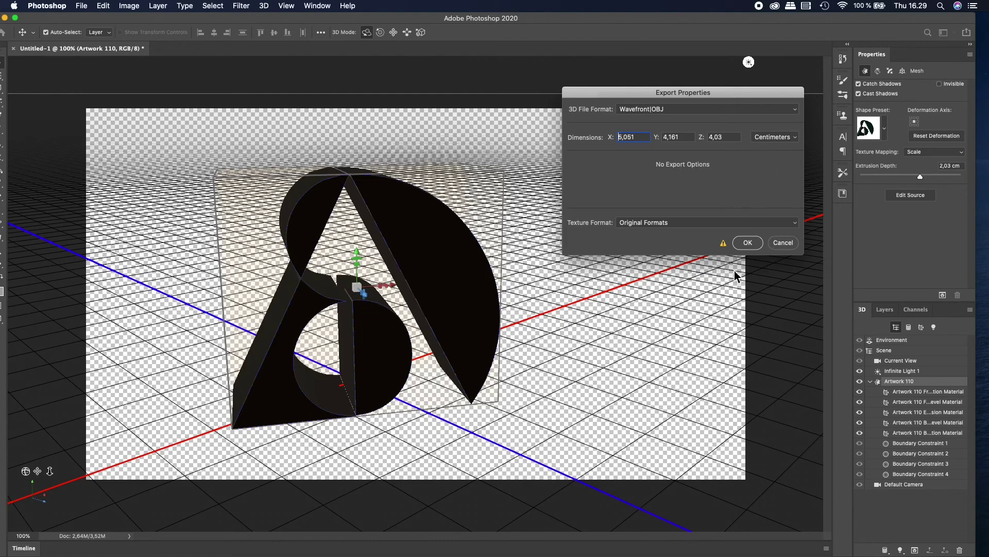
left_click(759, 243)
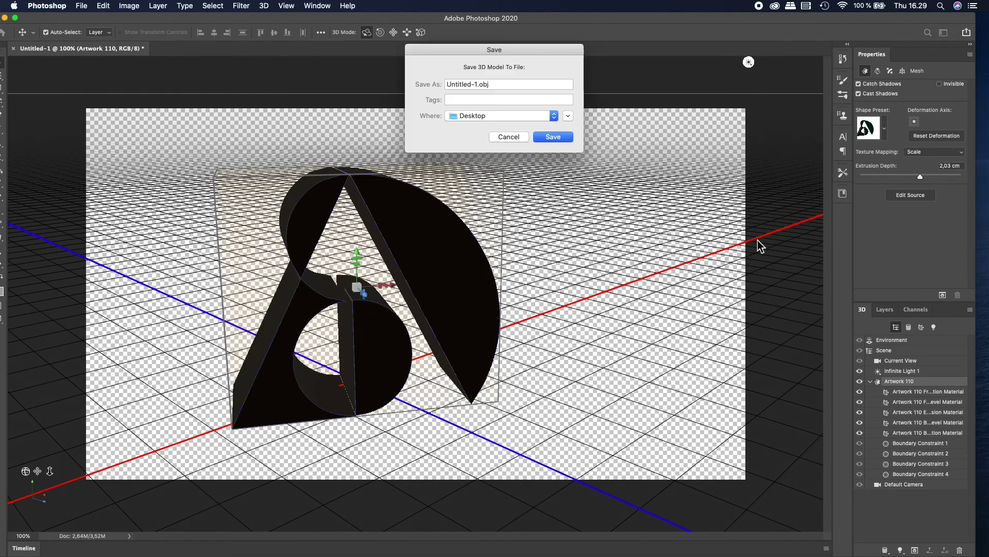
left_click(456, 85)
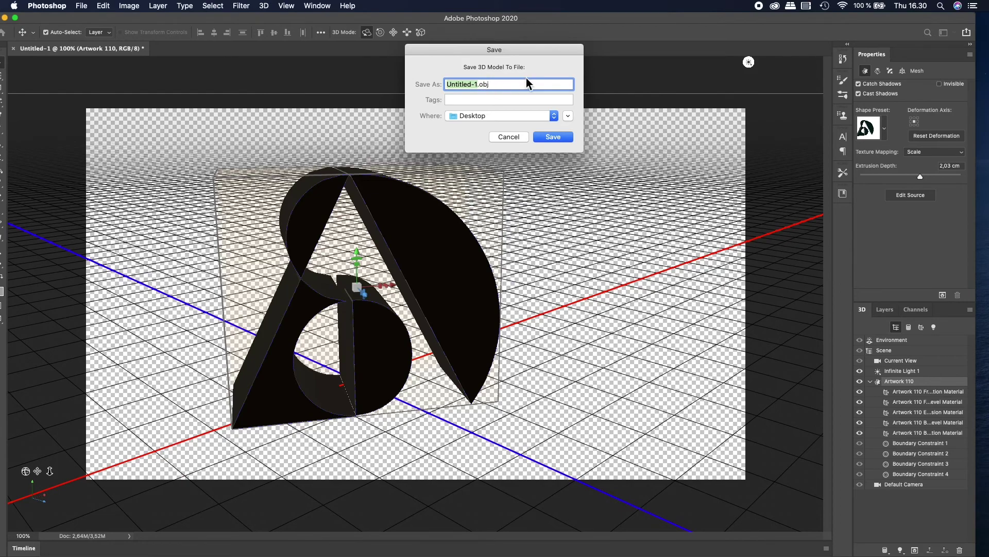
key("BackSpace")
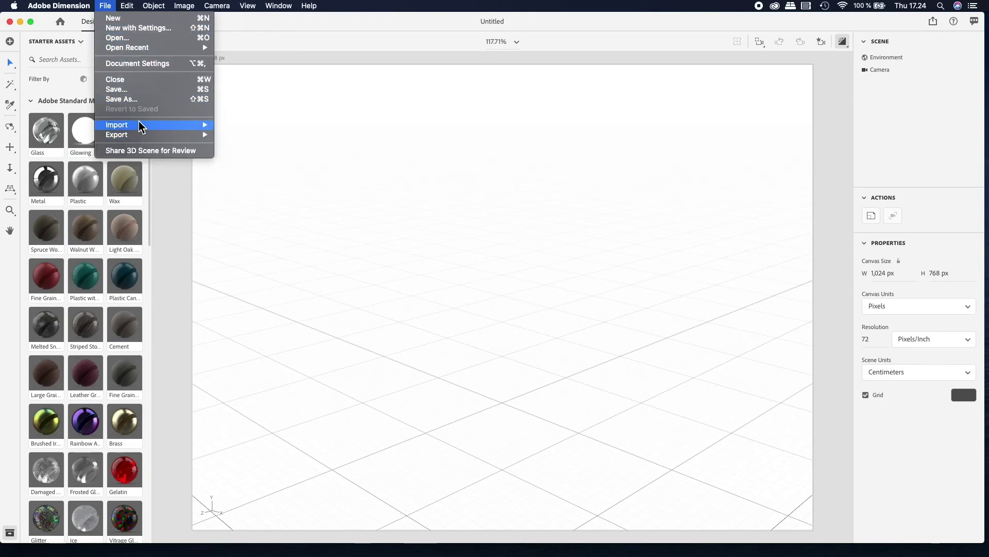
- Import photoshop 3d.obj from the Desktop into the empty Dimension scene
mouse_move(139, 125)
left_click(274, 128)
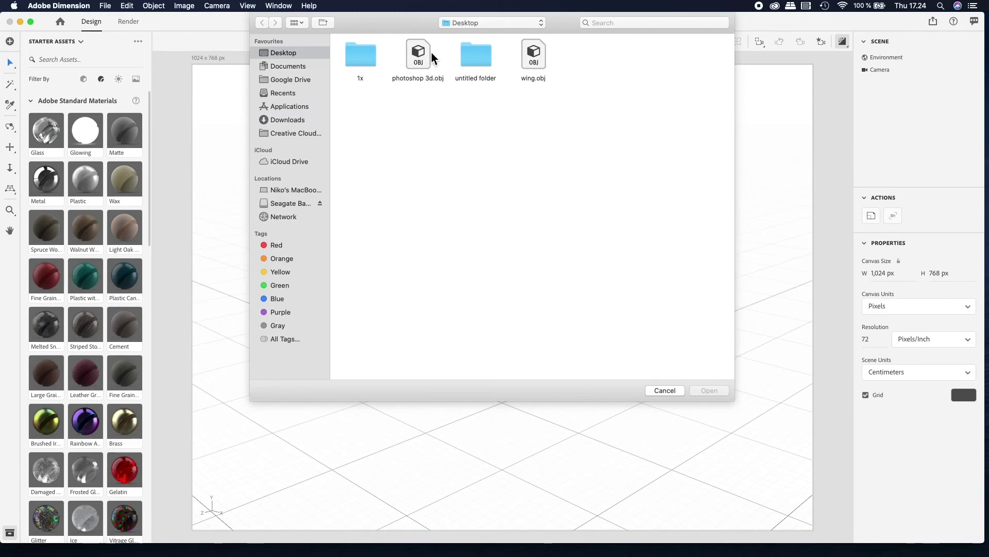
left_click(431, 56)
left_click(708, 394)
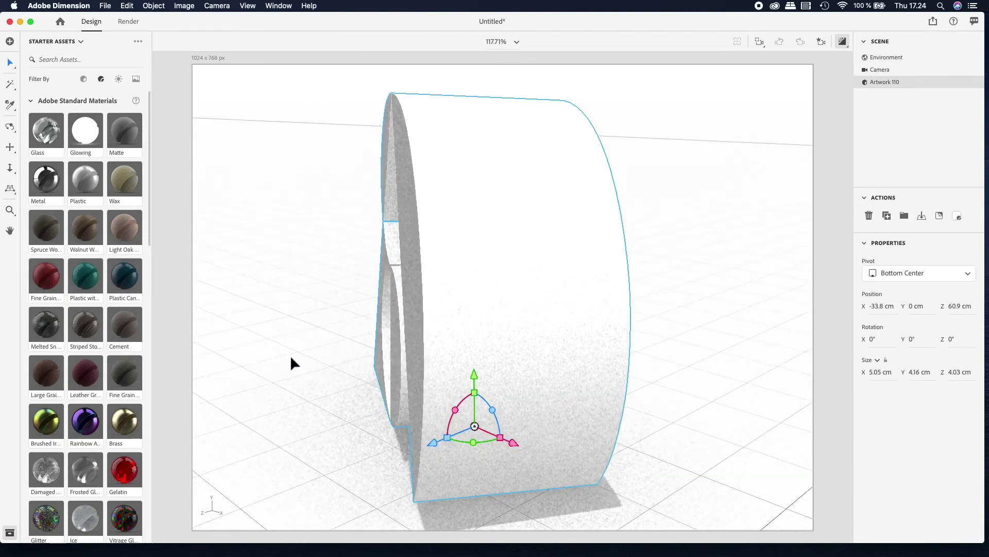
- Orbit around the imported letter and drop the Metal standard material onto it
left_click_drag(336, 369, 438, 360, "alt")
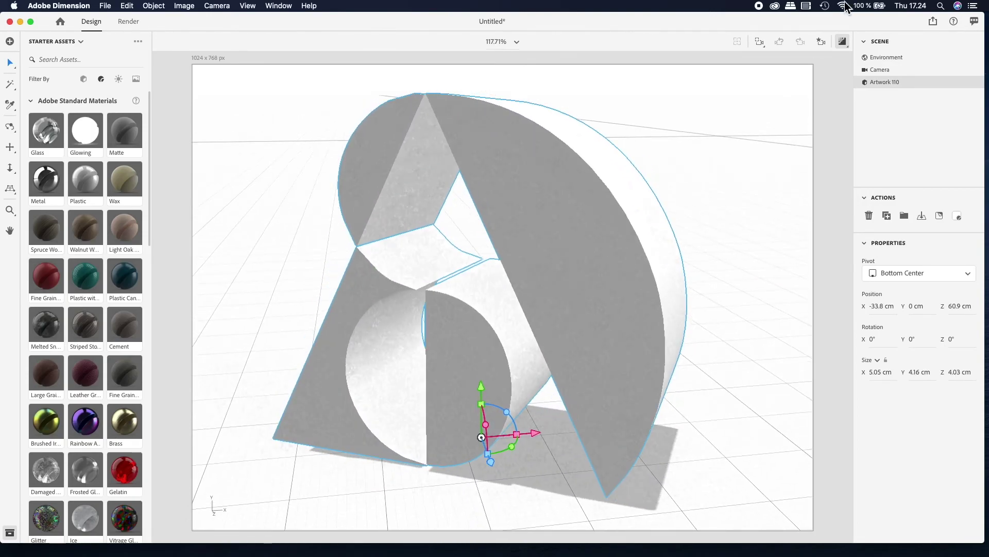
left_click_drag(706, 324, 724, 194, "alt")
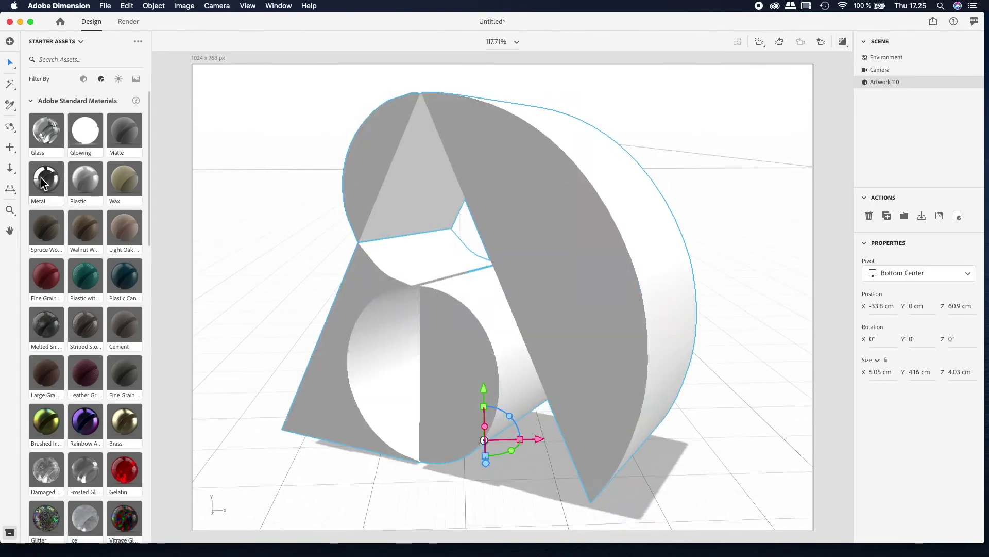
left_click_drag(45, 180, 514, 196)
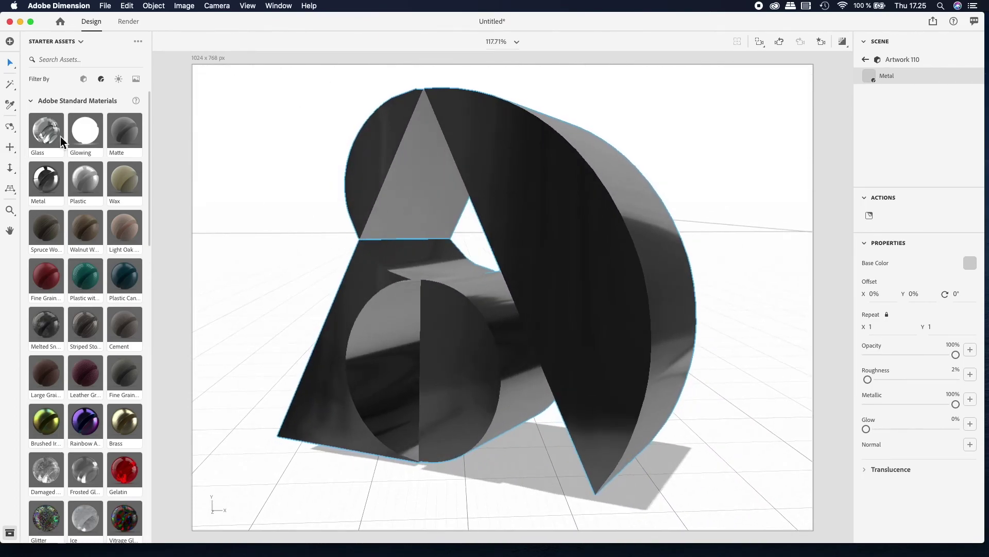
left_click(11, 85)
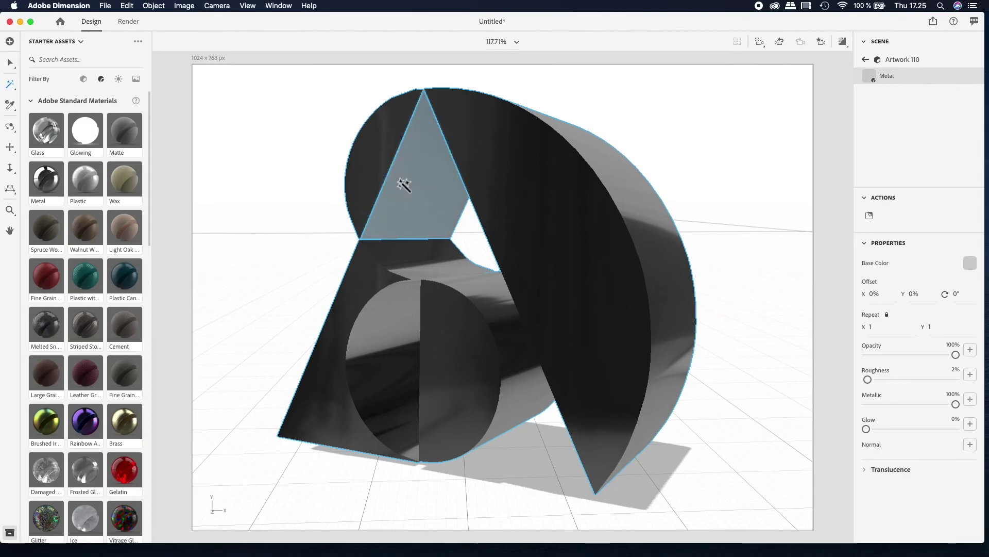
- Select the letter's triangle and left half-circle faces and apply the Plastic material to them
left_click(399, 186)
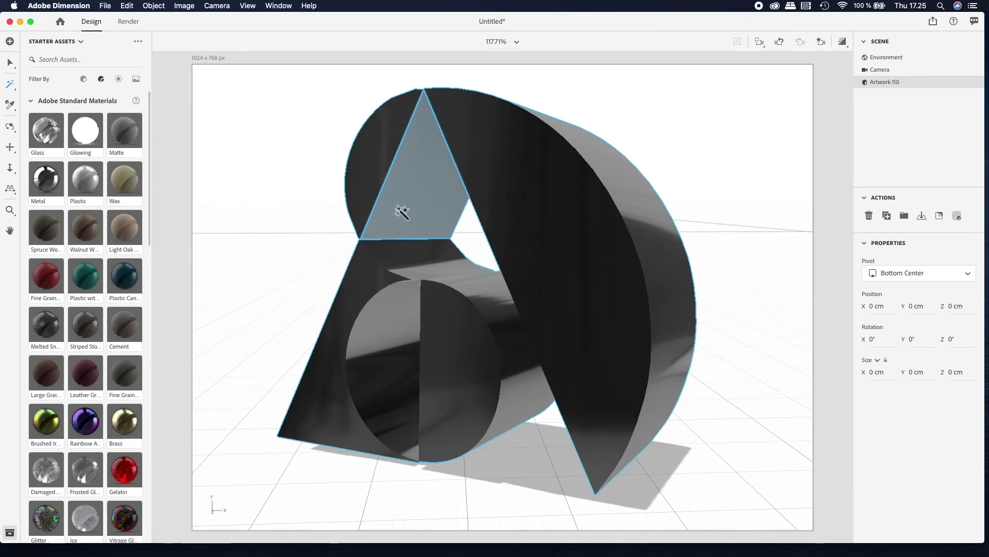
left_click(385, 349, "shift")
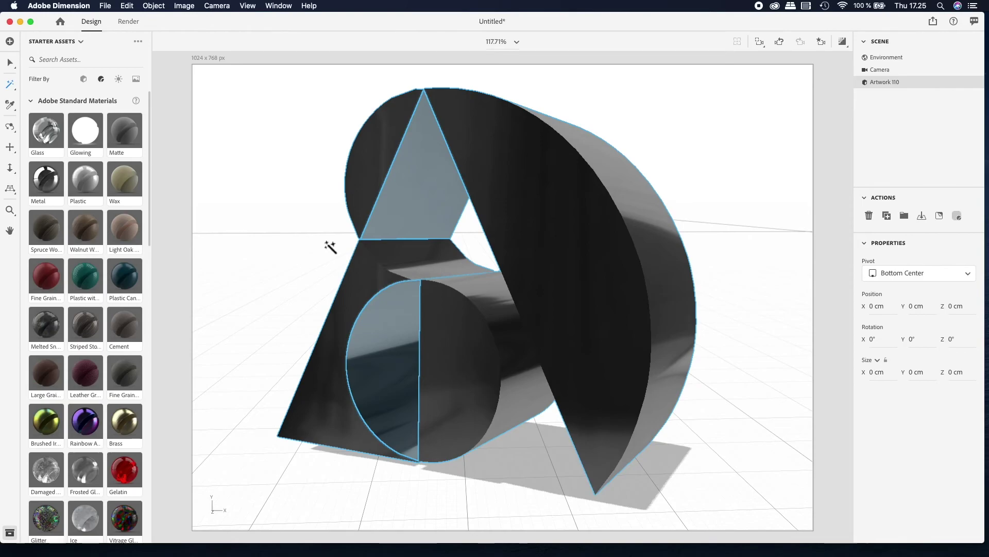
right_click_drag(338, 220, 299, 225)
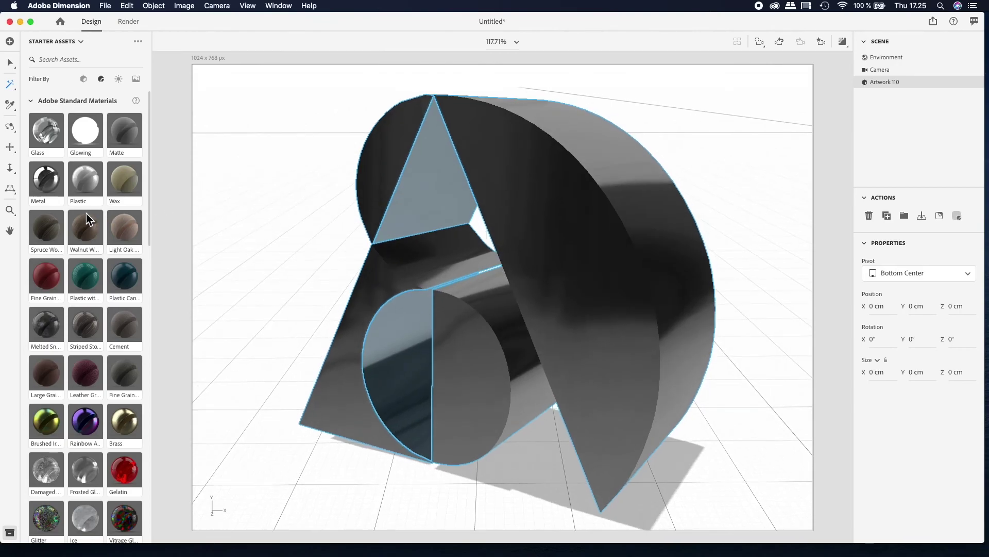
left_click_drag(86, 181, 437, 213)
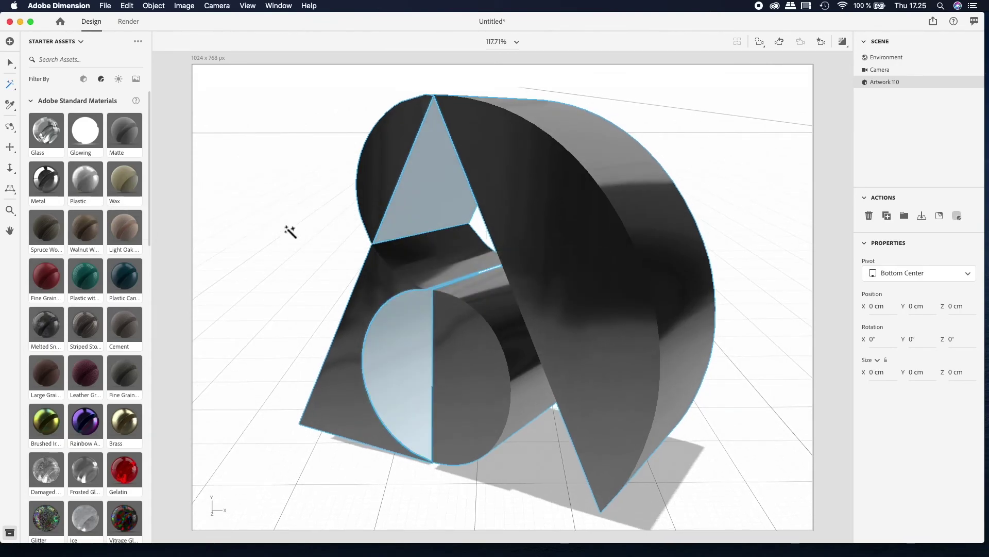
left_click_drag(372, 213, 282, 212)
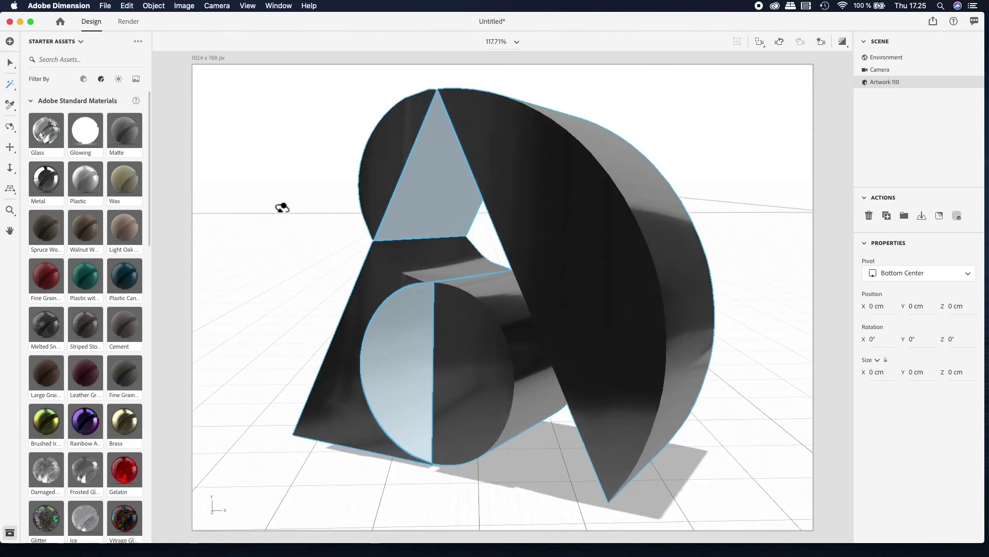
- Set Artwork 110's Plastic material to 100% Metallic and 37% Roughness
left_click(978, 85)
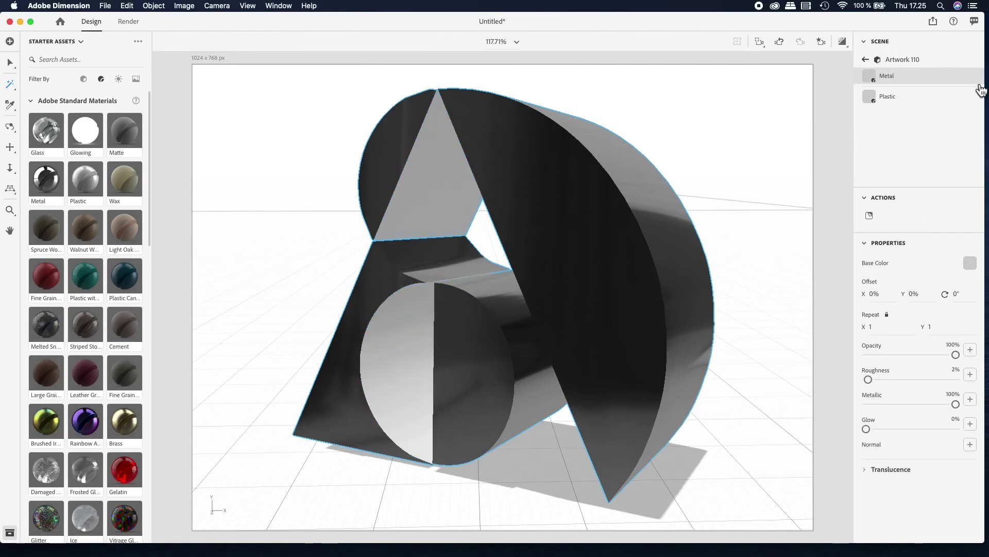
left_click(943, 107)
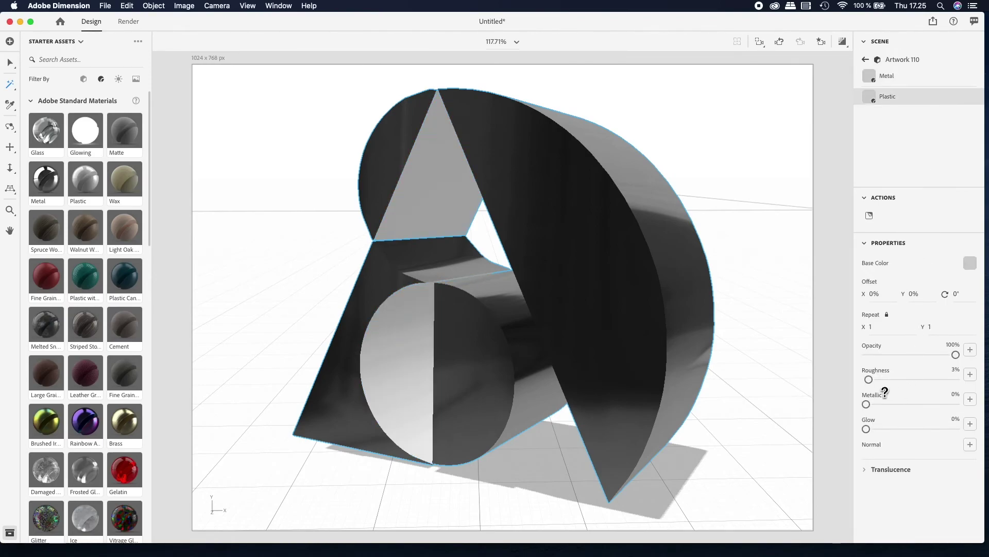
left_click_drag(866, 404, 957, 408)
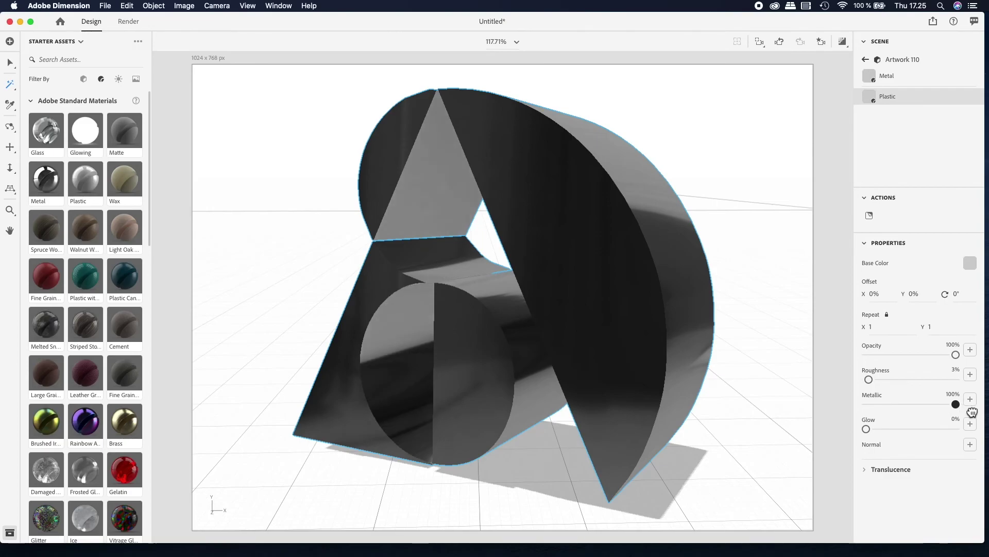
left_click_drag(869, 380, 905, 386)
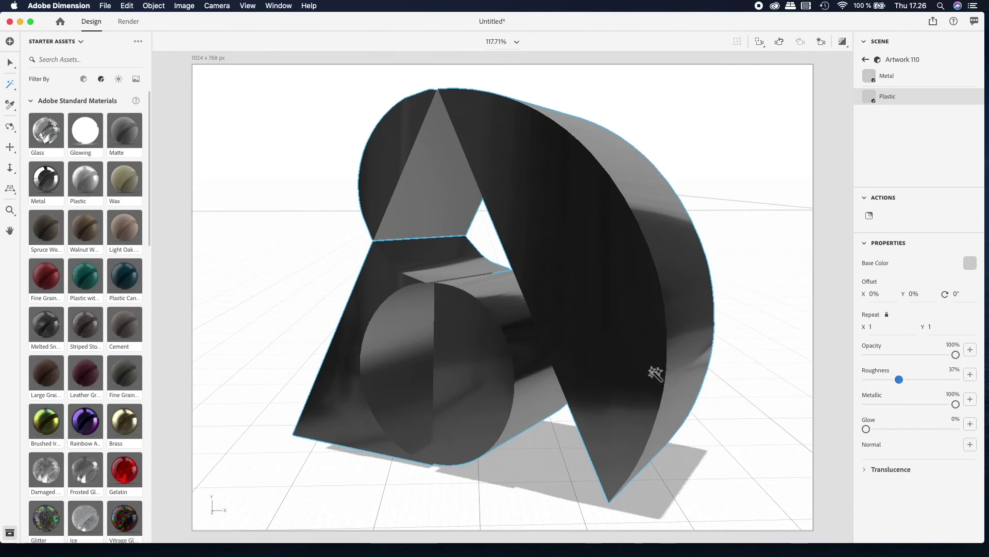
left_click_drag(280, 280, 307, 283)
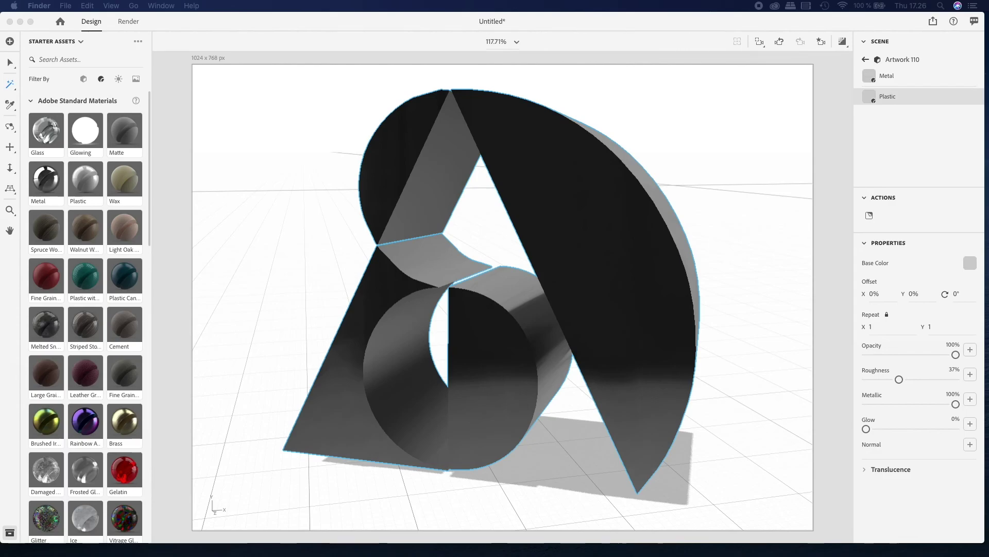
- Use the starry night-sky photo as background, match canvas and lights, and rotate lighting to 86°
left_click_drag(165, 262, 289, 189)
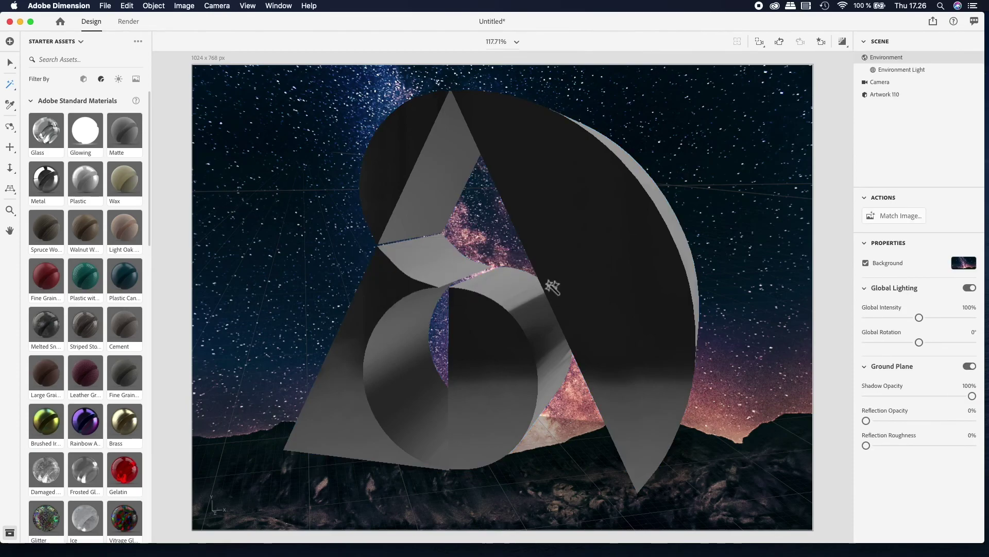
left_click(915, 219)
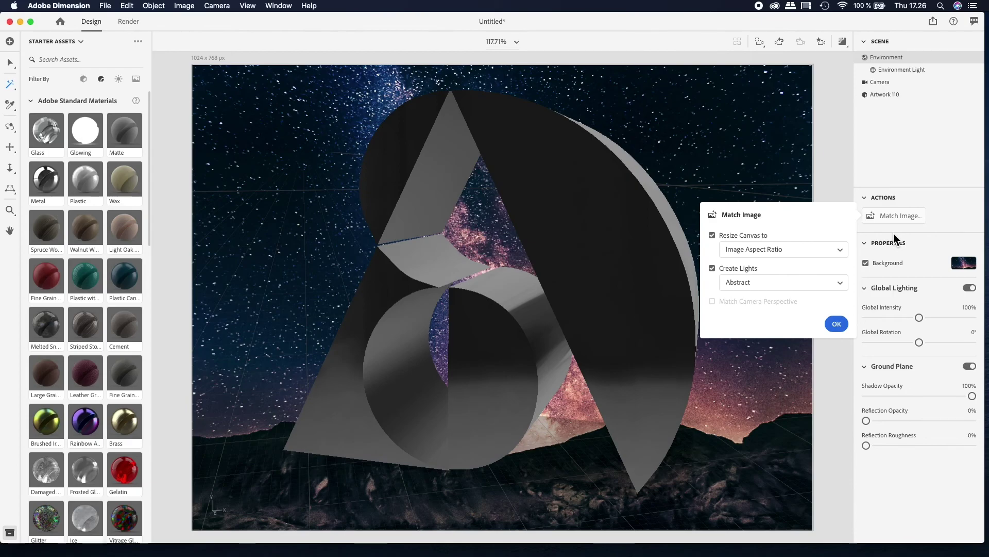
left_click(846, 326)
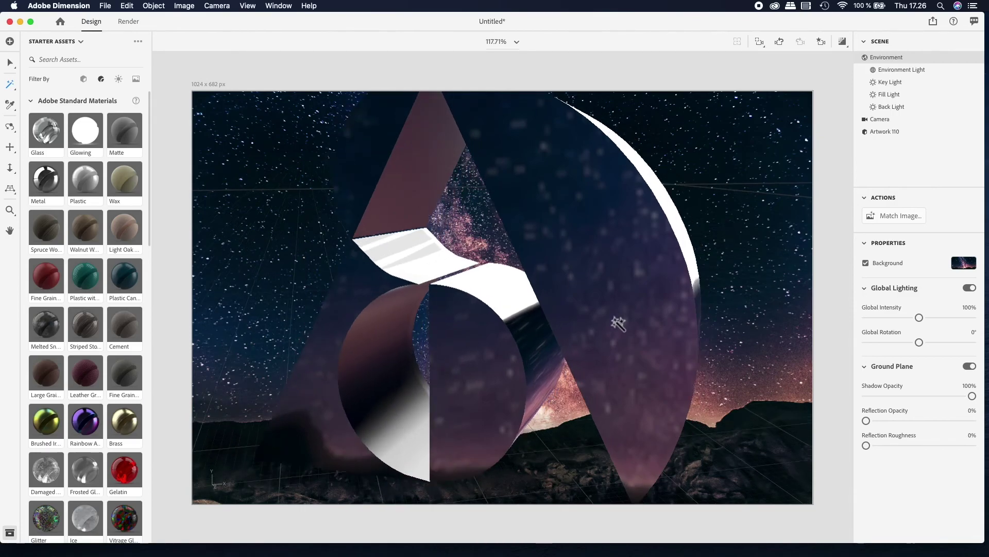
left_click_drag(611, 314, 669, 316)
left_click_drag(920, 343, 945, 353)
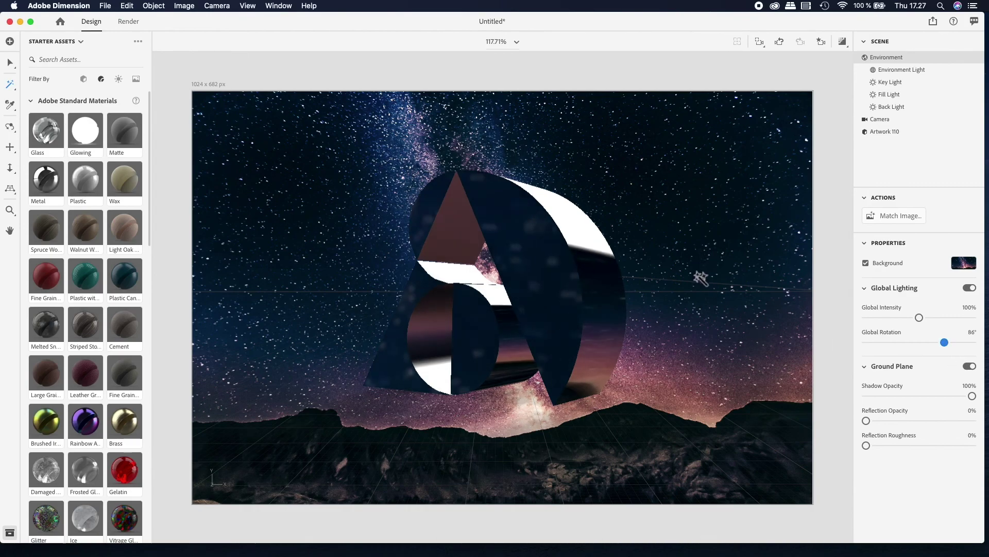
- Raise the letter-A artwork slightly with the Select tool
left_click(9, 62)
left_click(548, 287)
left_click_drag(506, 360, 473, 412)
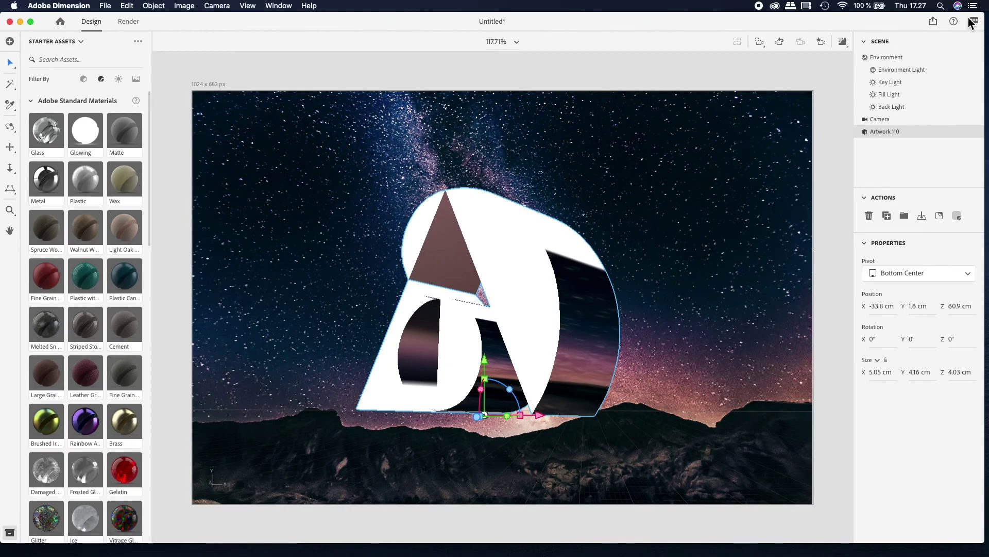
- Rotate the environment's global lighting to 19°
left_click(928, 58)
left_click_drag(944, 343, 930, 344)
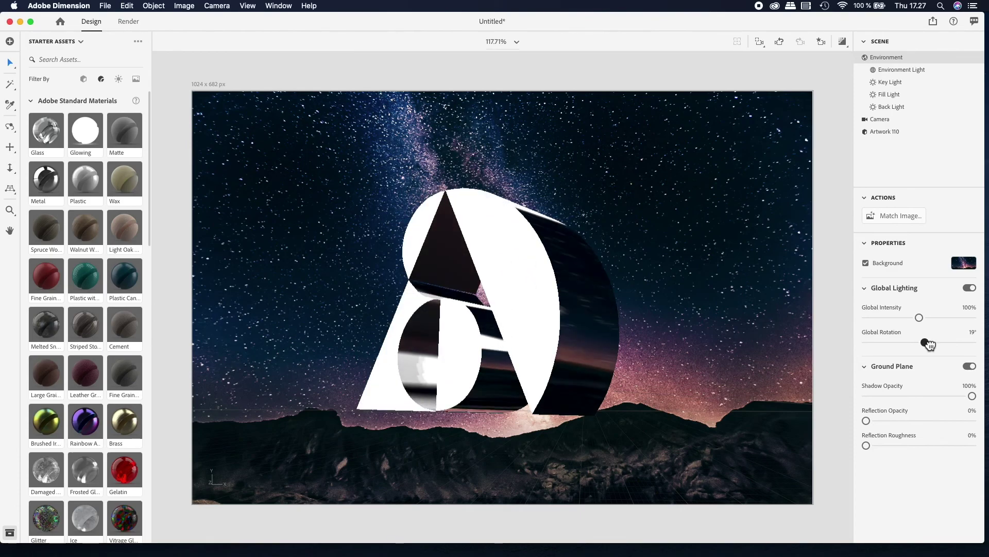
left_click(848, 46)
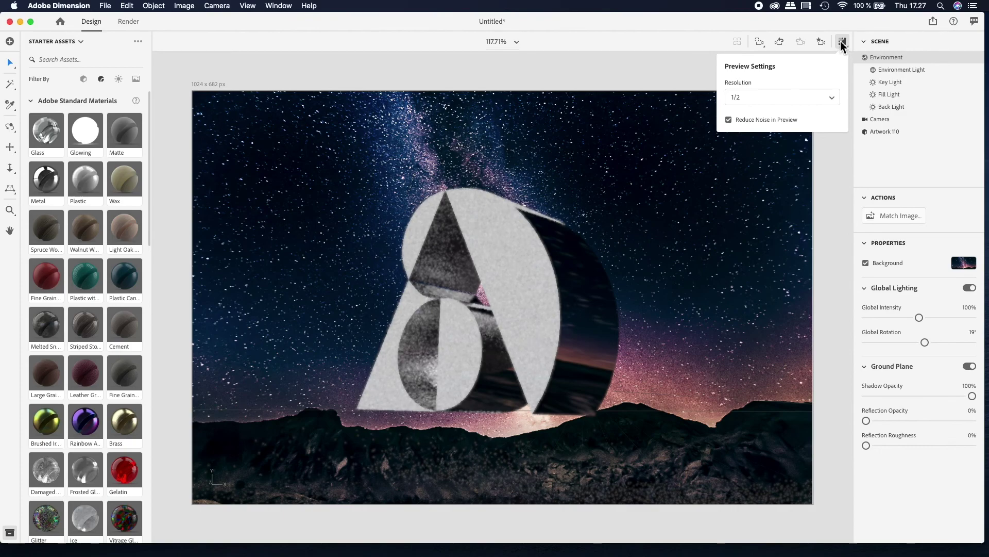
left_click(844, 44)
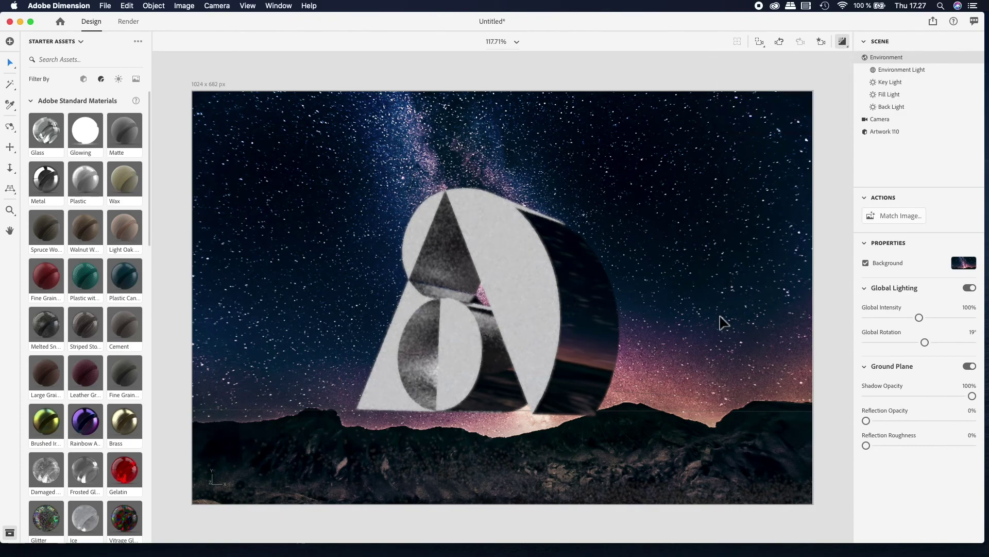
- Lift the artwork a little more, turn off live preview, and drop in the lake photo as background
left_click_drag(669, 153, 434, 399)
left_click_drag(487, 364, 495, 336)
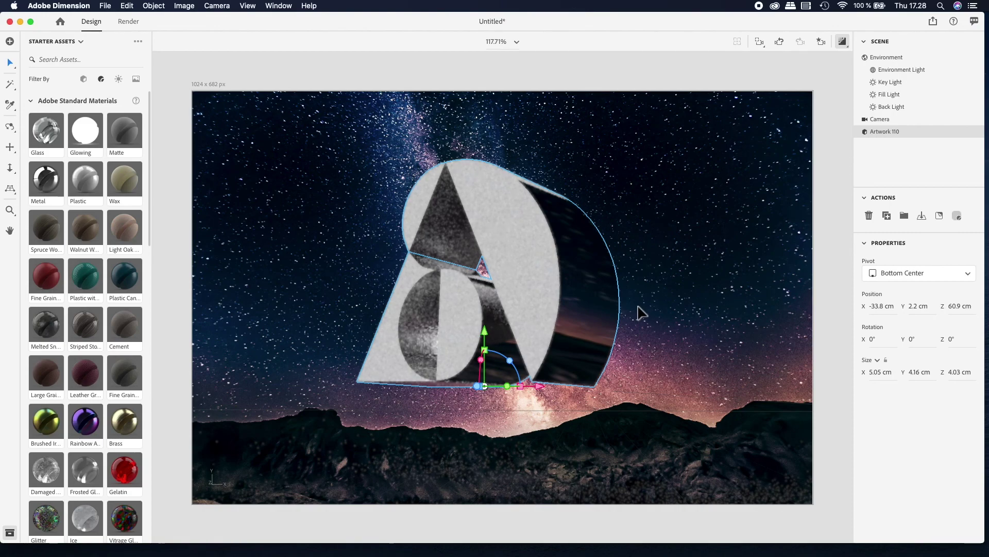
left_click(843, 42)
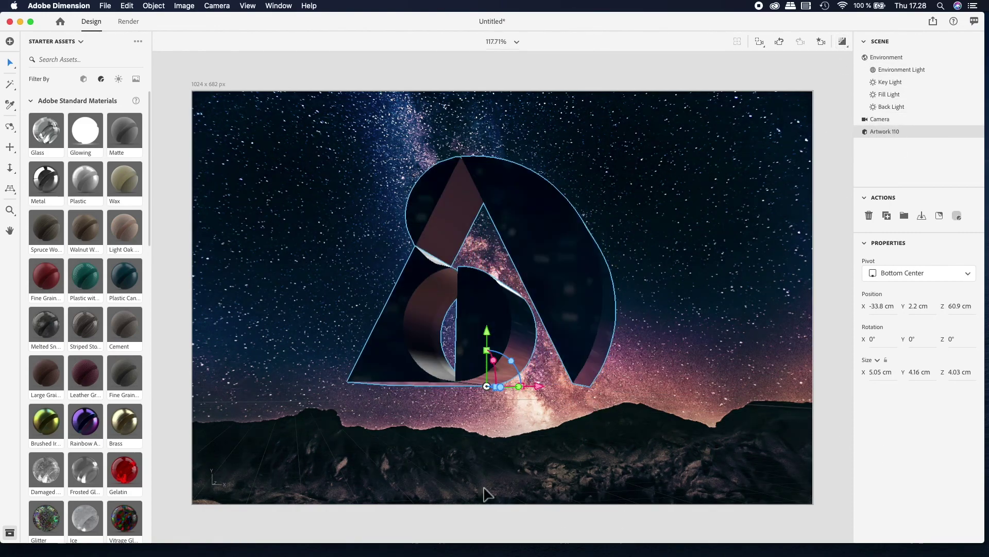
left_click_drag(732, 550, 718, 224)
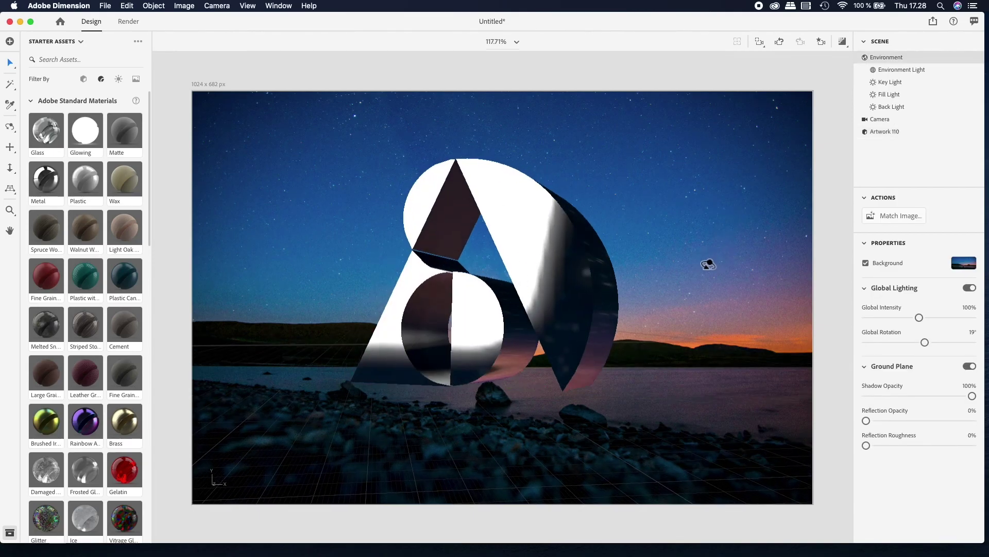
- Match the lake photo's outdoor sunlight and camera perspective, then raise the logo to Y 3.6 cm
left_click(895, 221)
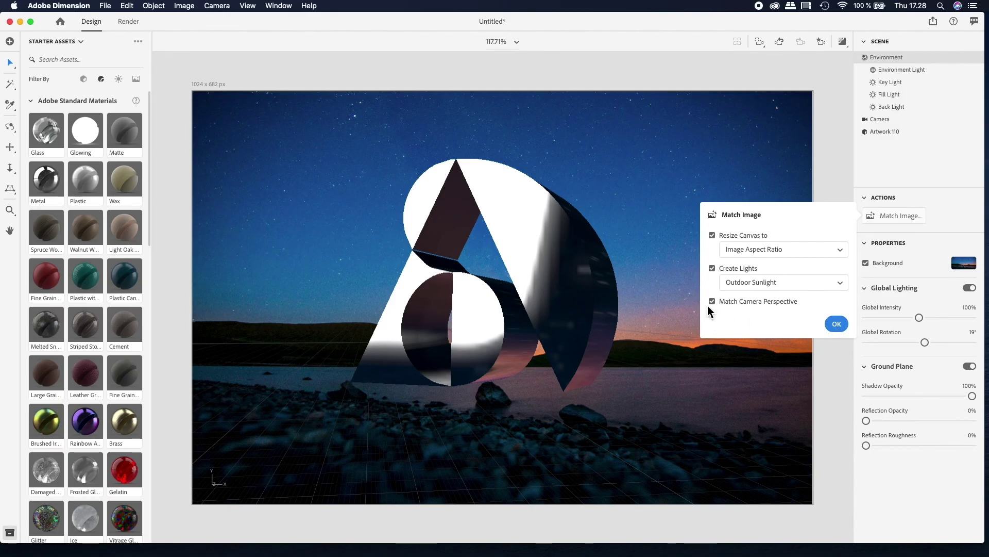
left_click(837, 326)
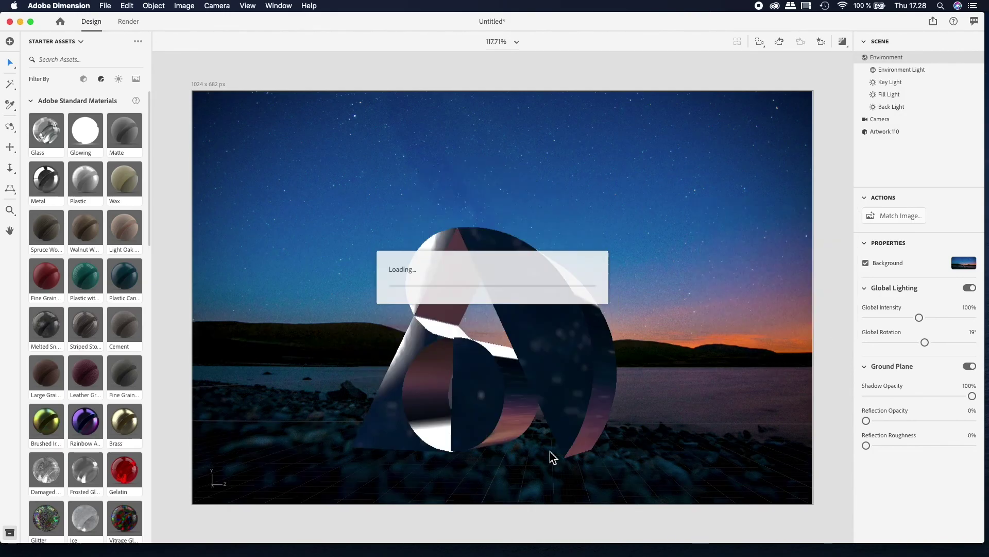
left_click(558, 318)
left_click_drag(489, 402, 507, 326)
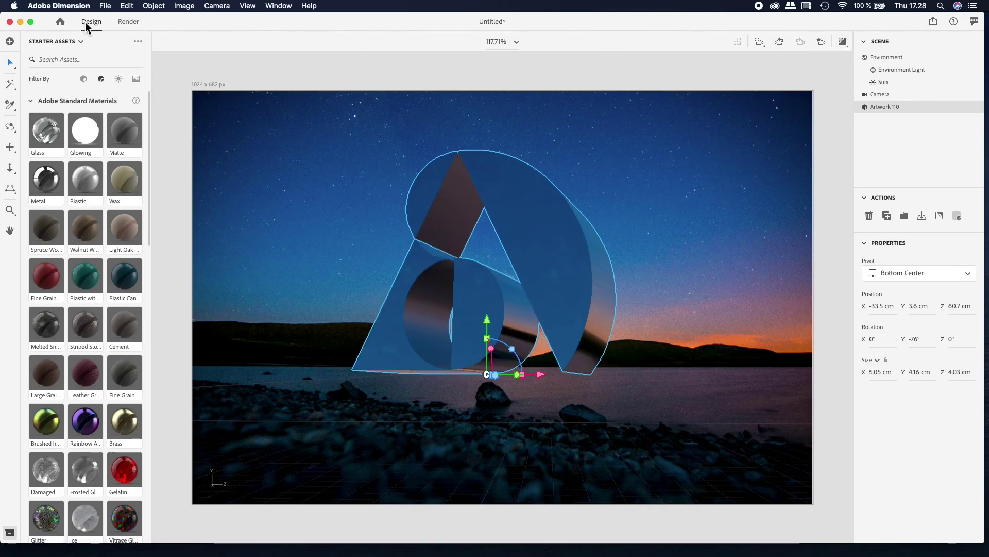
- Render the scene to the Desktop as a PSD (16 Bits/Channel) at Low (Fast) quality
left_click(126, 25)
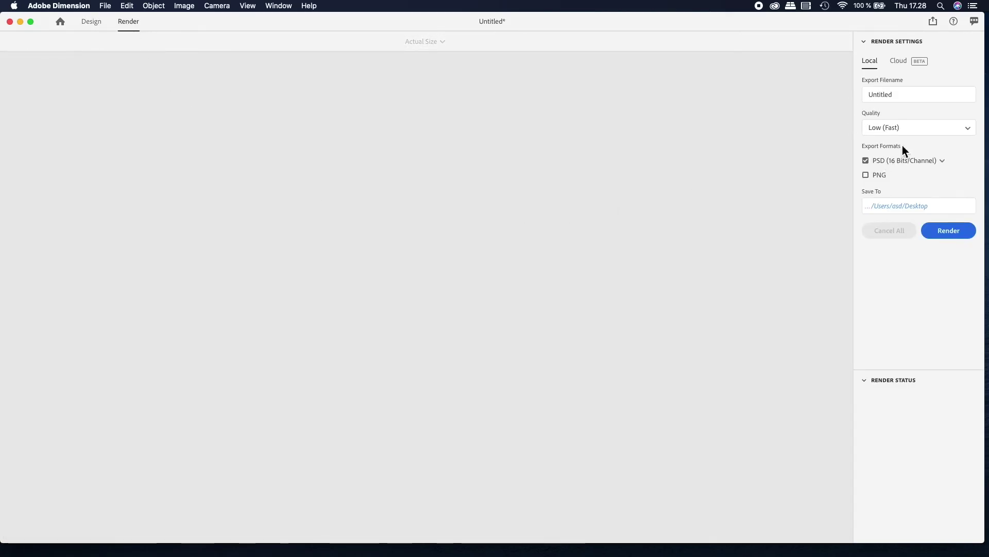
left_click(949, 232)
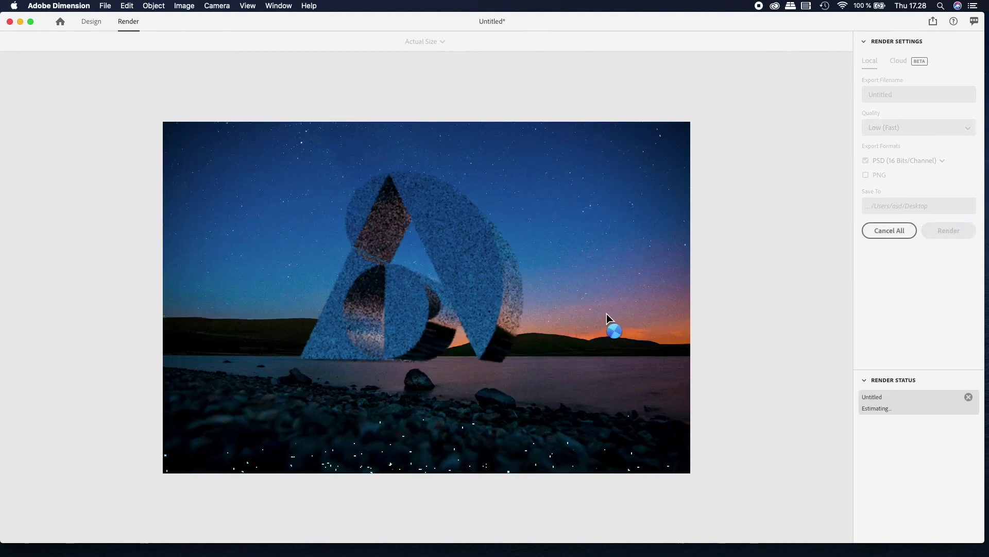